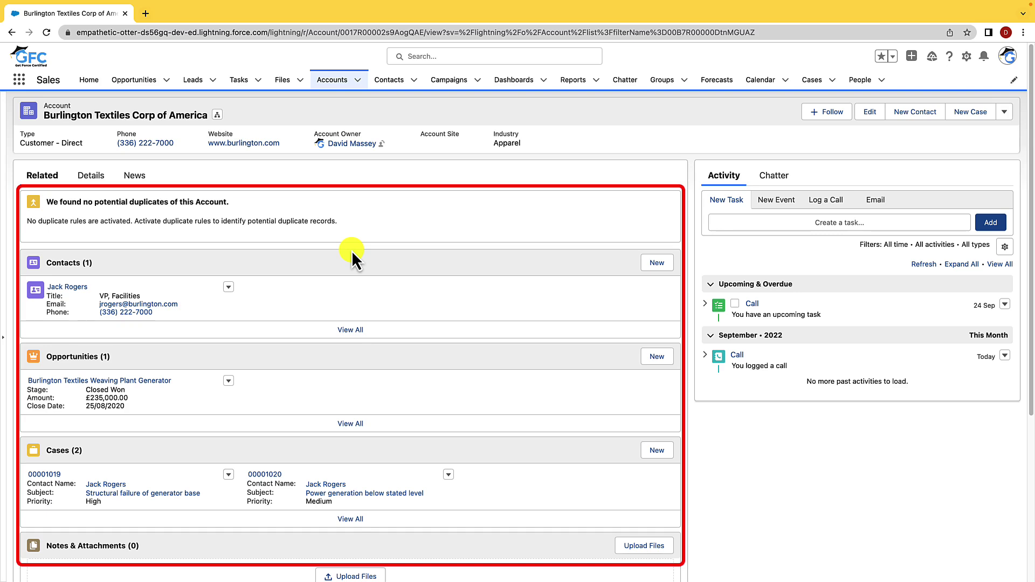
View the account's details and the Account object's page layouts through Object Manager in Setup, closing Setup again.
{"action": "left_click", "coordinate": [99, 178]}
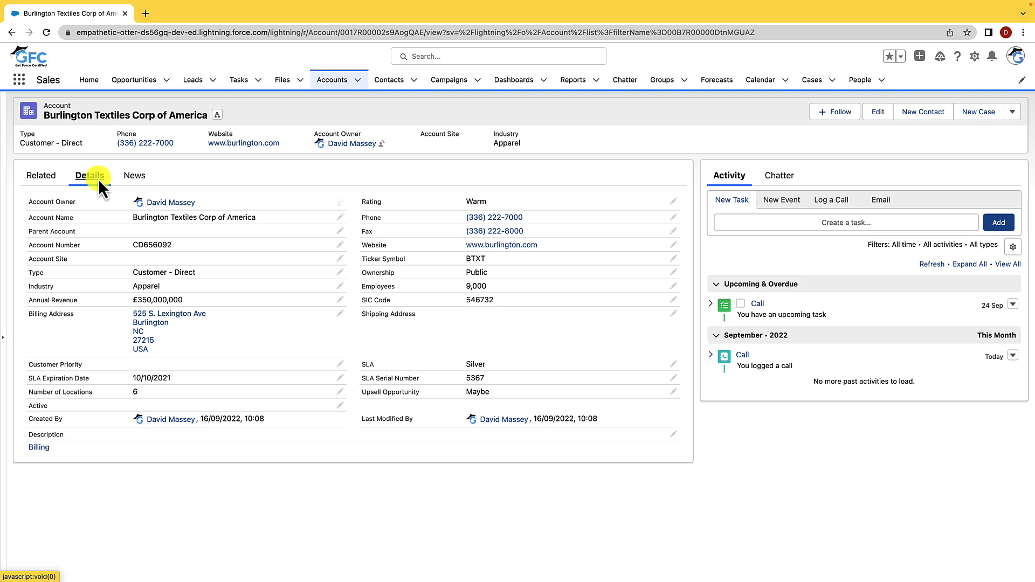
{"action": "left_click", "coordinate": [974, 58]}
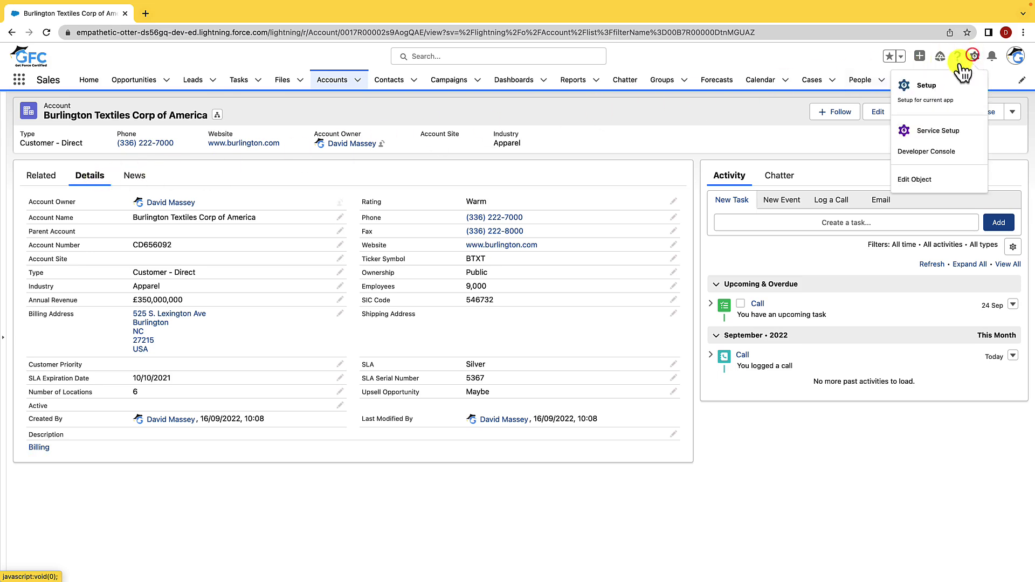
{"action": "left_click", "coordinate": [929, 82]}
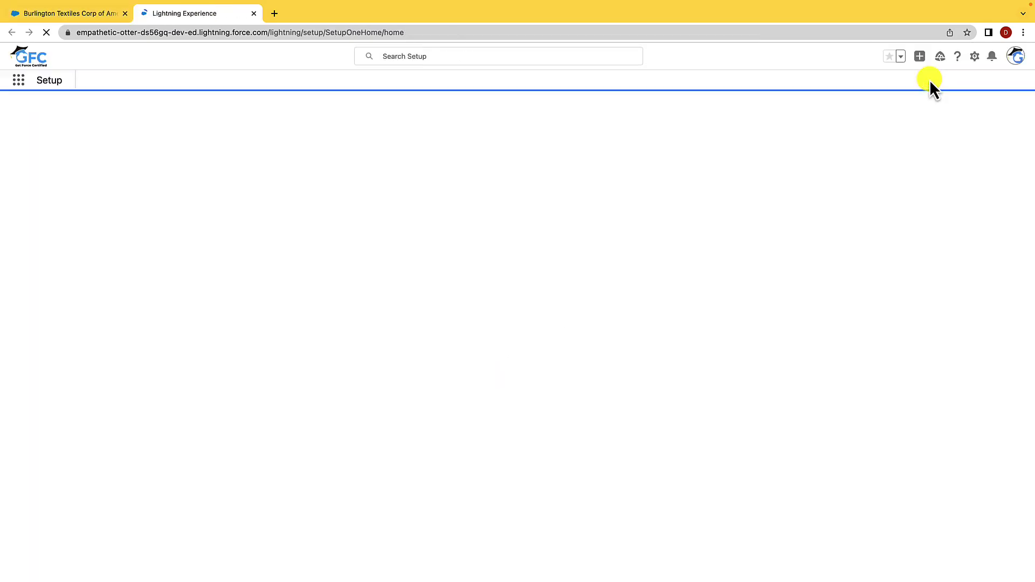
{"action": "left_click", "coordinate": [145, 81]}
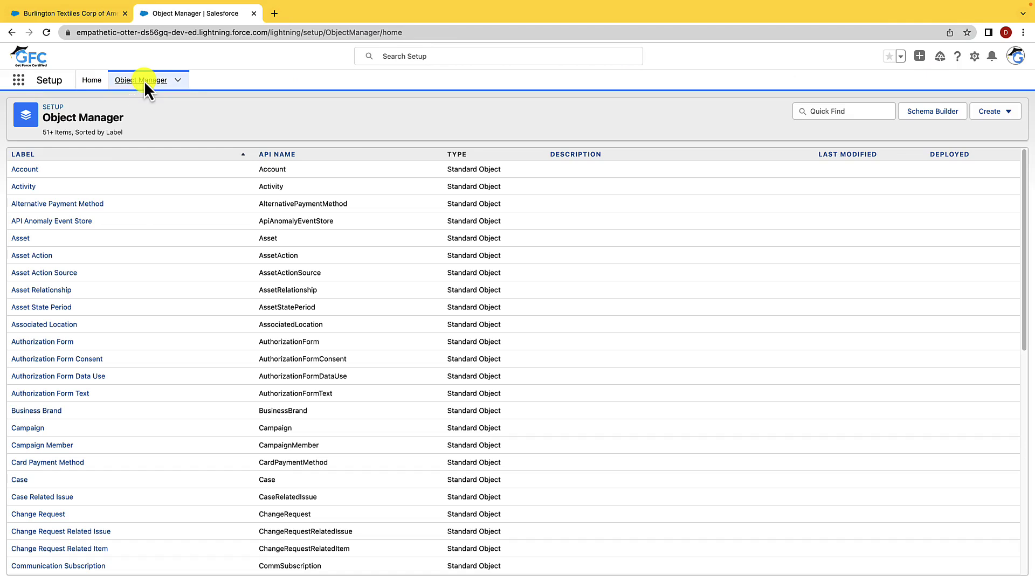
{"action": "left_click", "coordinate": [25, 170]}
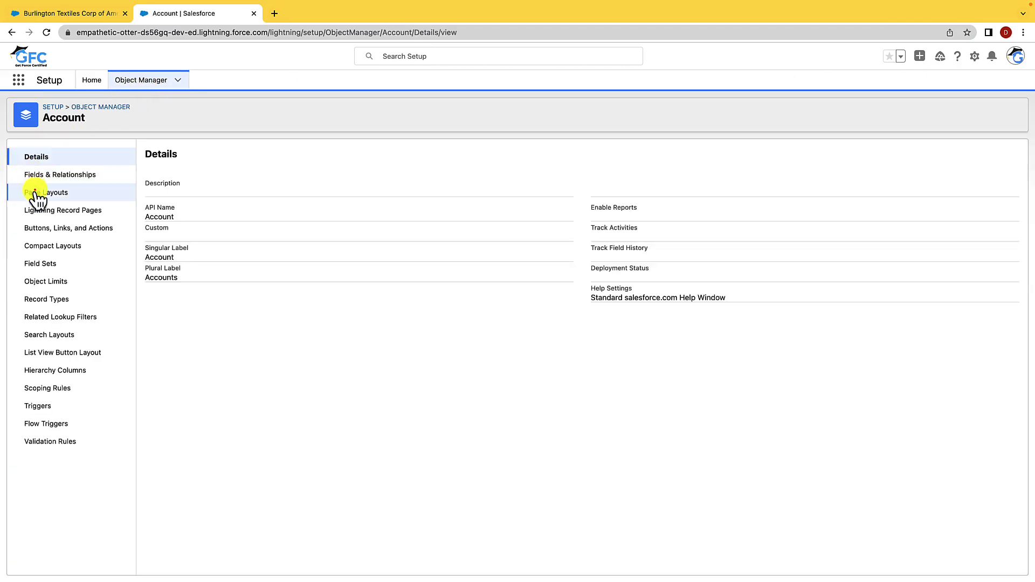
{"action": "left_click", "coordinate": [35, 193]}
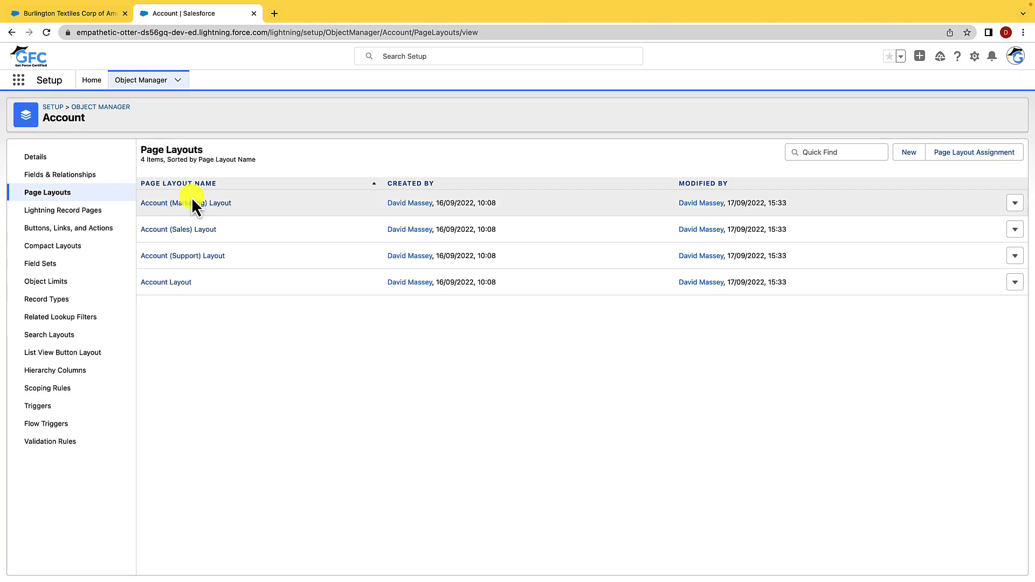
{"action": "left_click", "coordinate": [253, 14]}
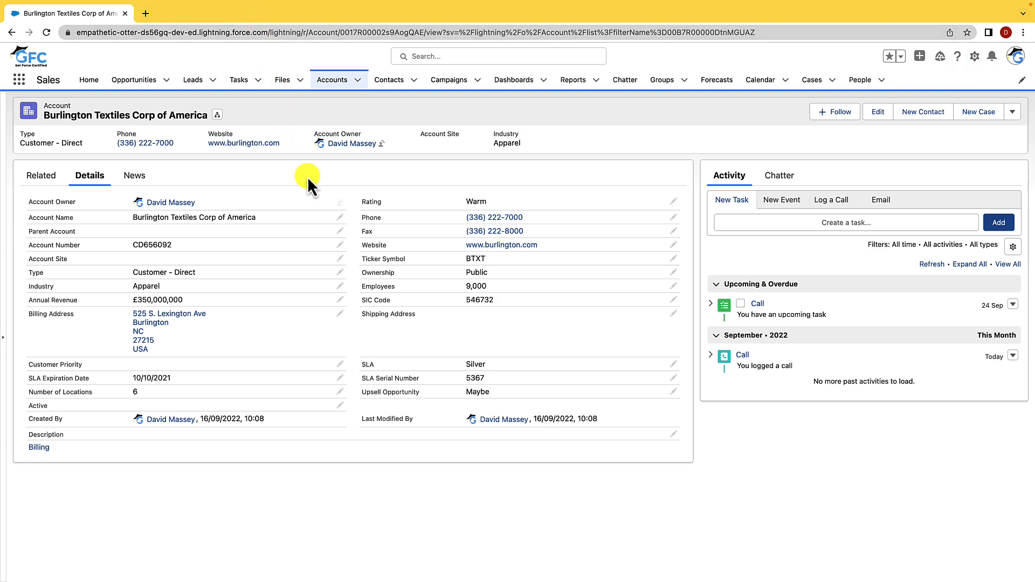
Open the Account object's setup directly from the account record and list its page layouts.
{"action": "left_click", "coordinate": [975, 56]}
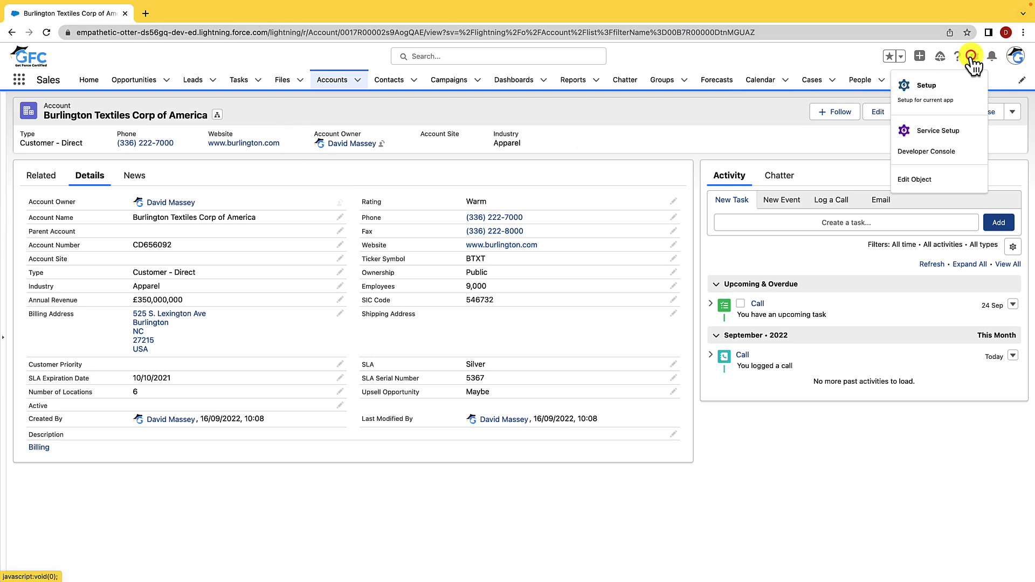
{"action": "left_click", "coordinate": [902, 180]}
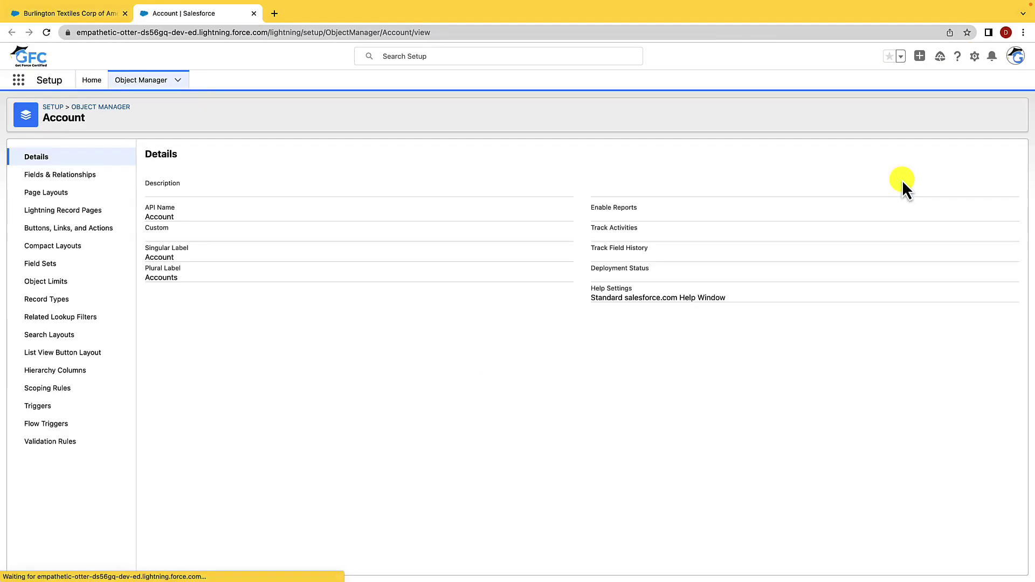
{"action": "left_click", "coordinate": [67, 198]}
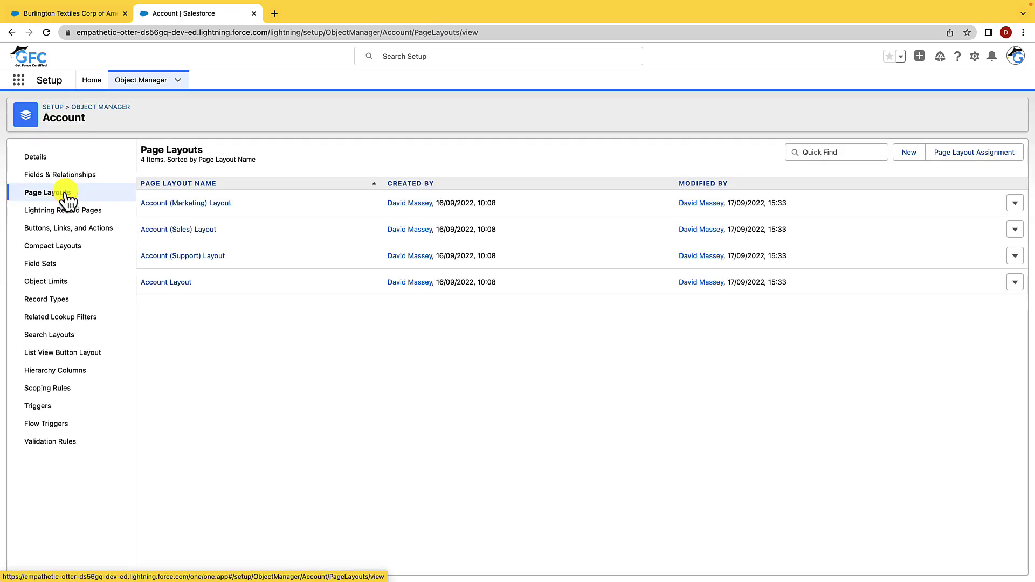
Review which page layout is assigned to each profile, and open the Account Layout for editing.
{"action": "left_click", "coordinate": [947, 154]}
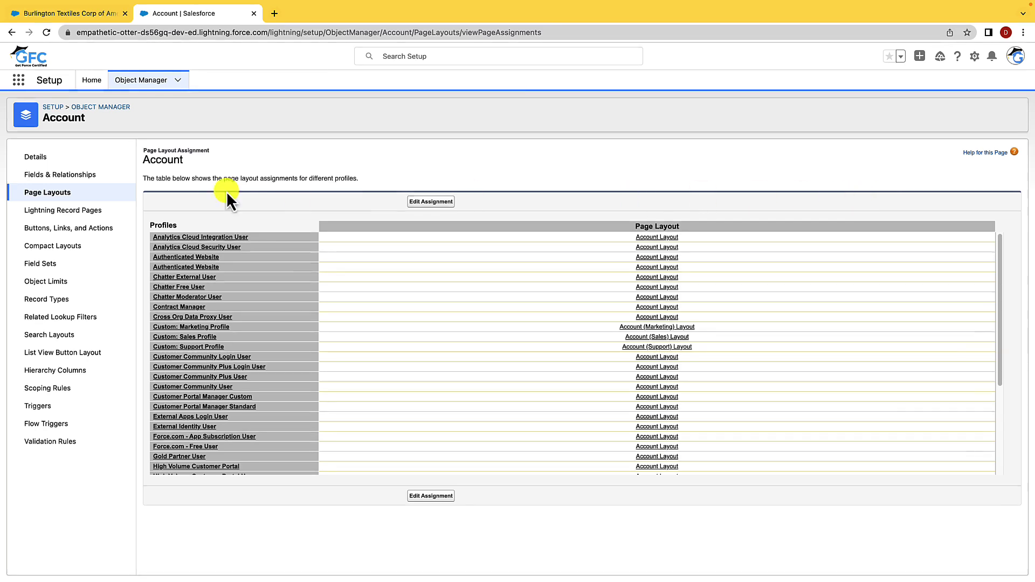
{"action": "left_click", "coordinate": [50, 193]}
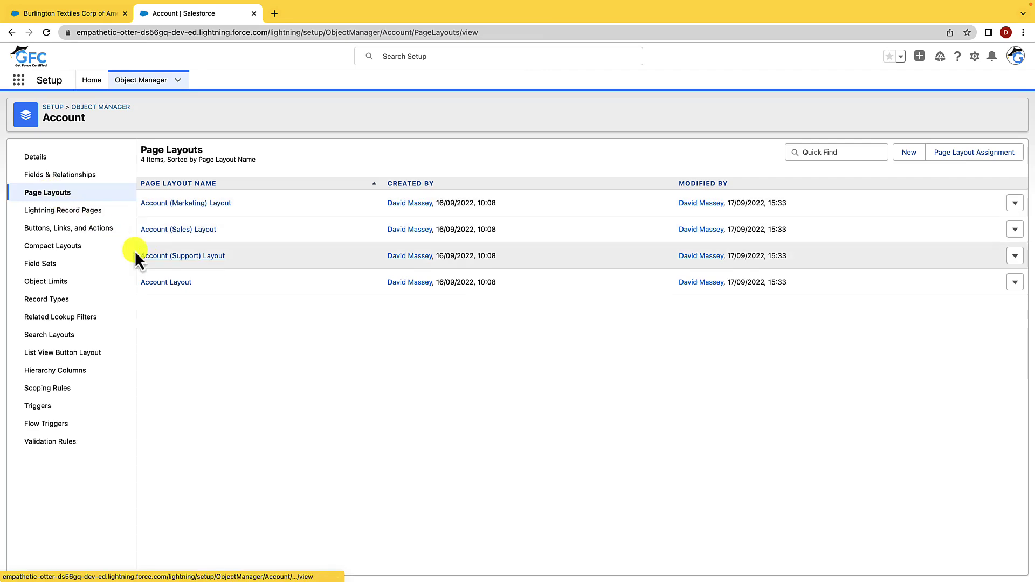
{"action": "left_click", "coordinate": [179, 282]}
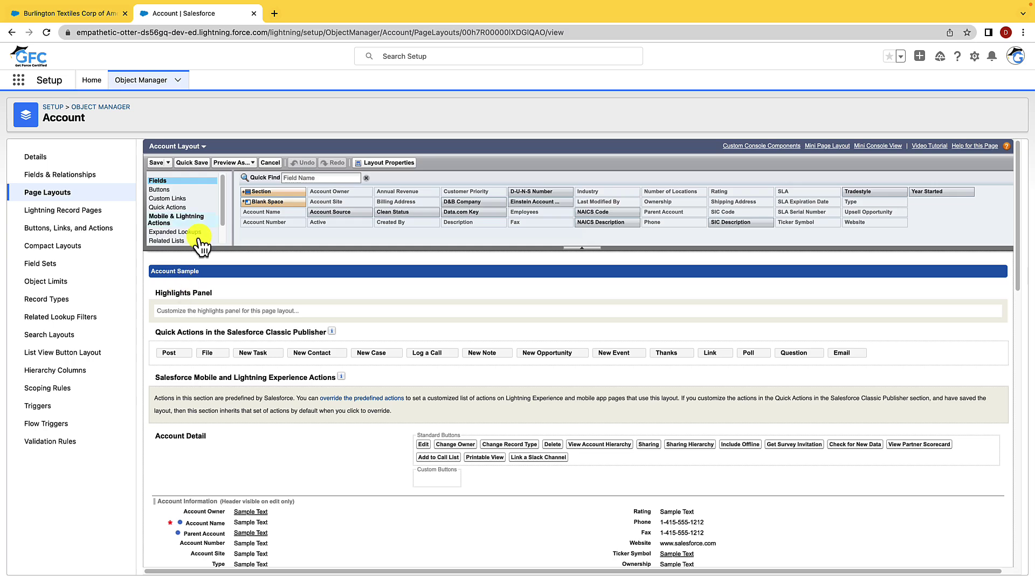
Look through the available layout buttons and place the Account Source field above Account Owner in the Account Information section.
{"action": "left_click", "coordinate": [160, 190]}
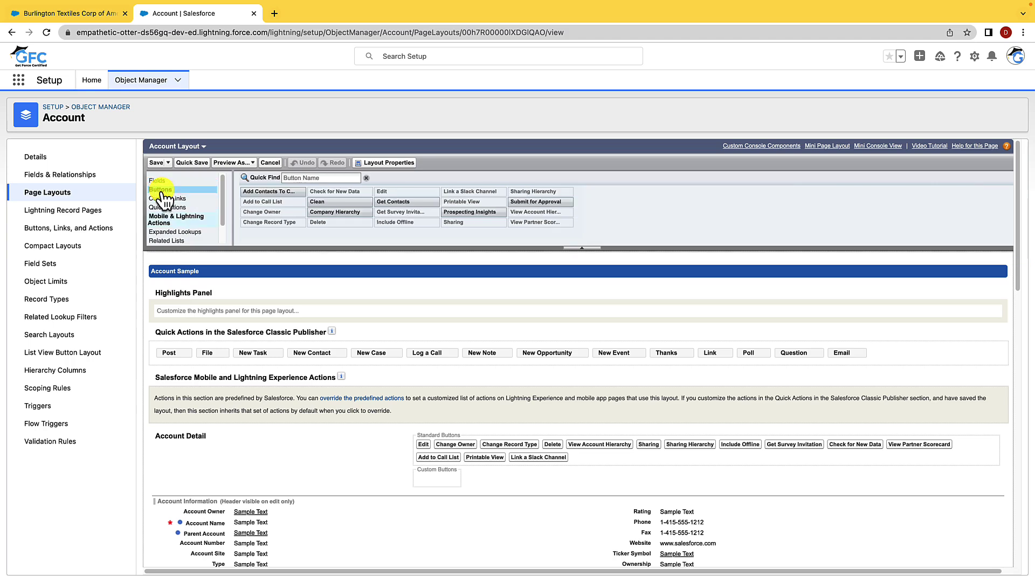
{"action": "left_click", "coordinate": [159, 181]}
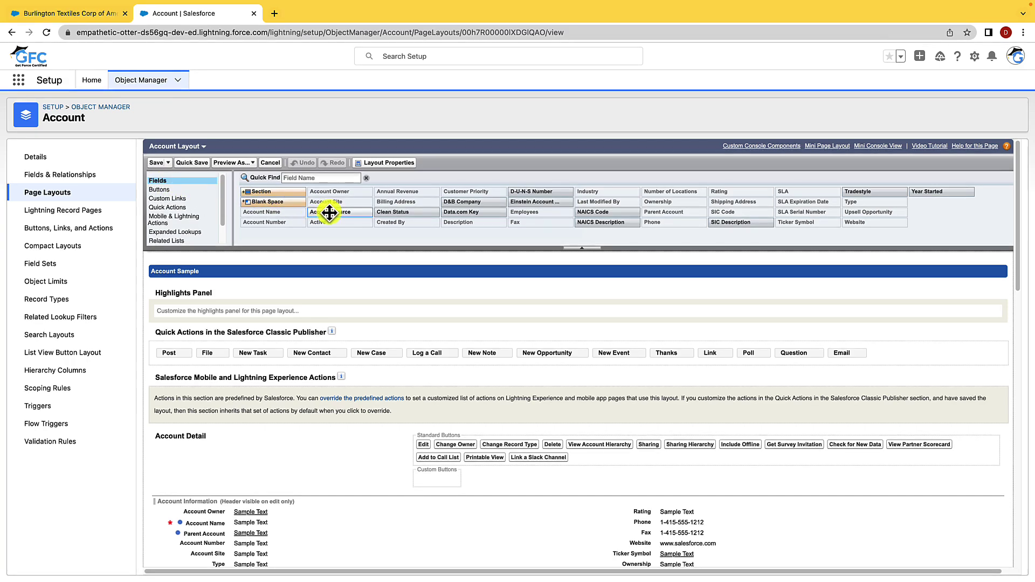
{"action": "left_click_drag", "start_coordinate": [332, 213], "coordinate": [225, 506]}
{"action": "mouse_move", "coordinate": [225, 506]}
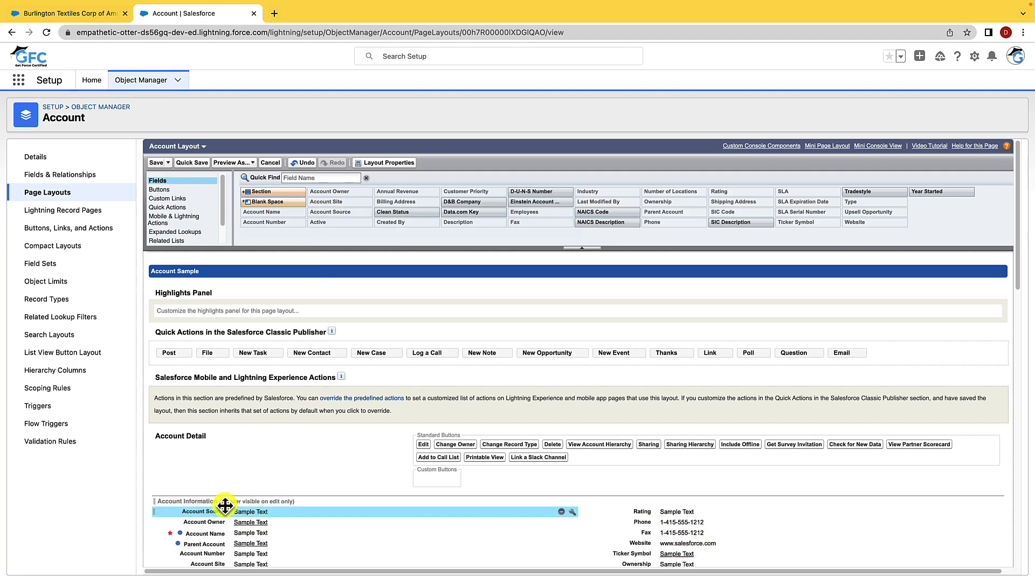
Inspect the Account Source field's read-only and required properties, and remove the field from the layout.
{"action": "left_click", "coordinate": [572, 511]}
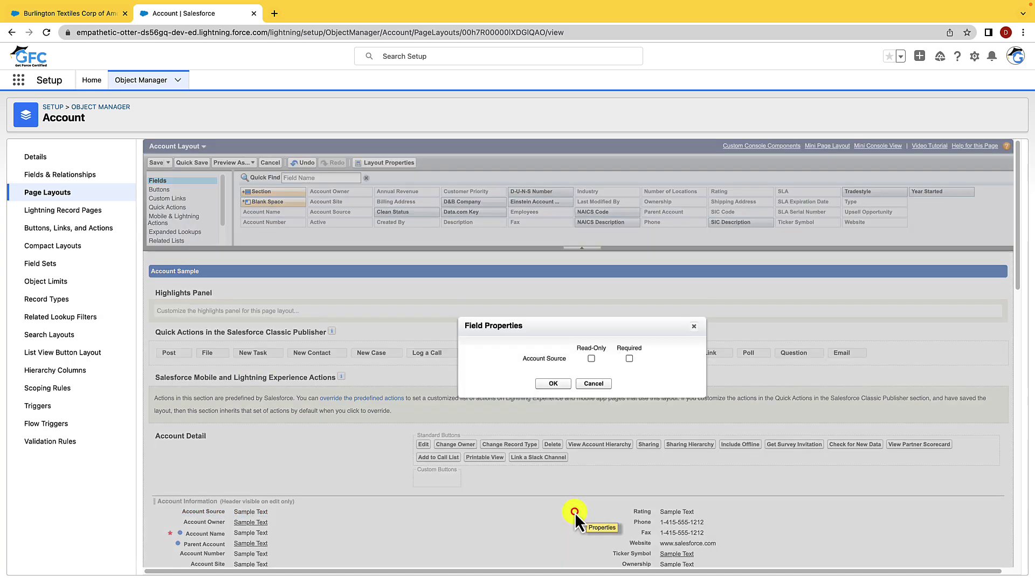
{"action": "left_click", "coordinate": [595, 360]}
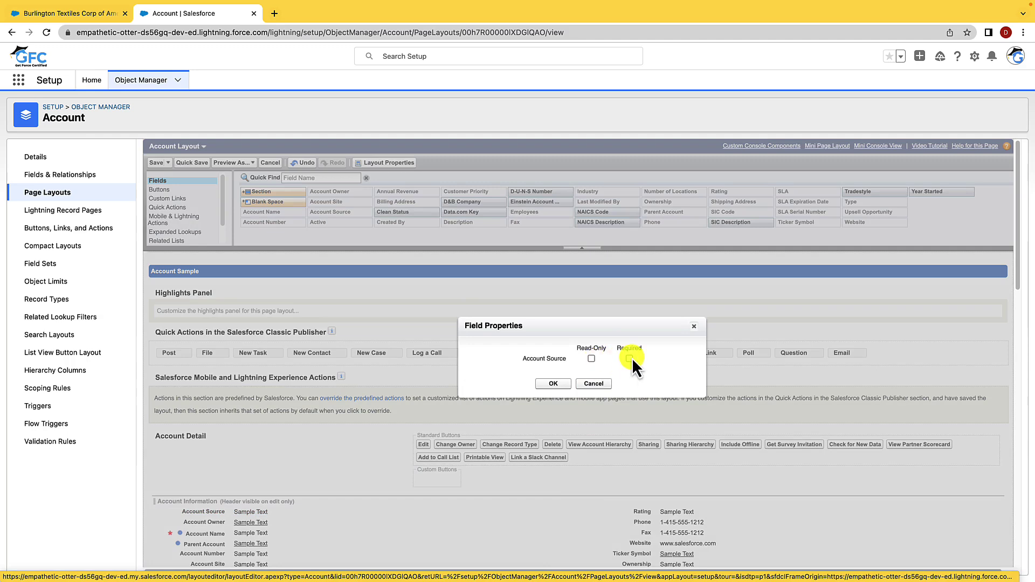
{"action": "left_click", "coordinate": [596, 383]}
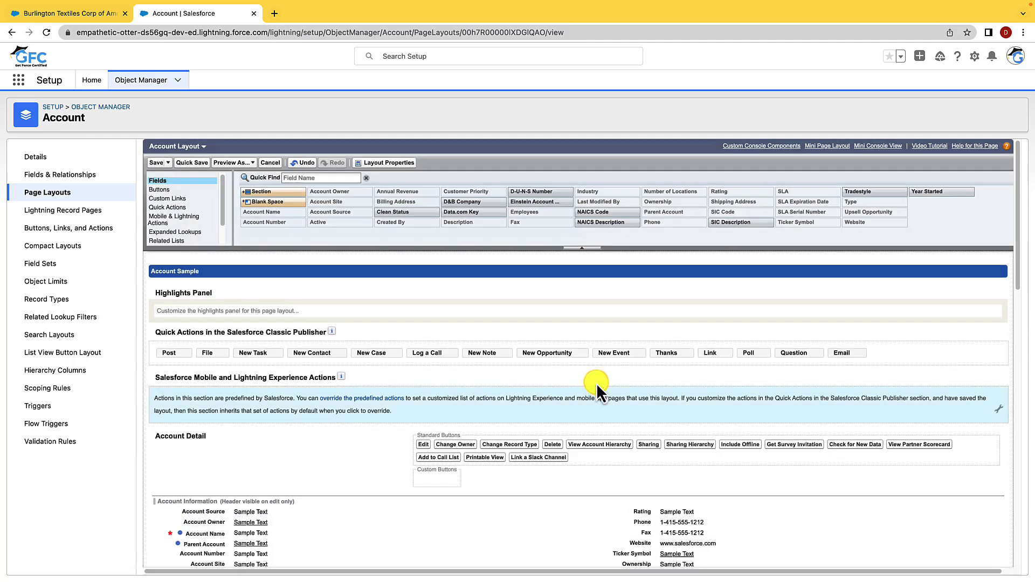
{"action": "left_click_drag", "start_coordinate": [408, 513], "coordinate": [285, 512]}
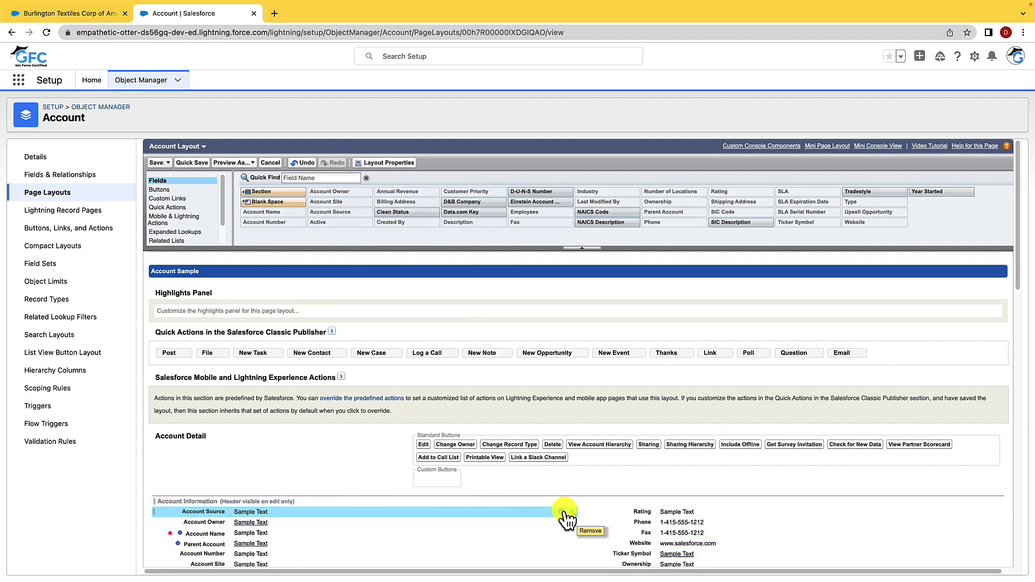
{"action": "left_click", "coordinate": [562, 511]}
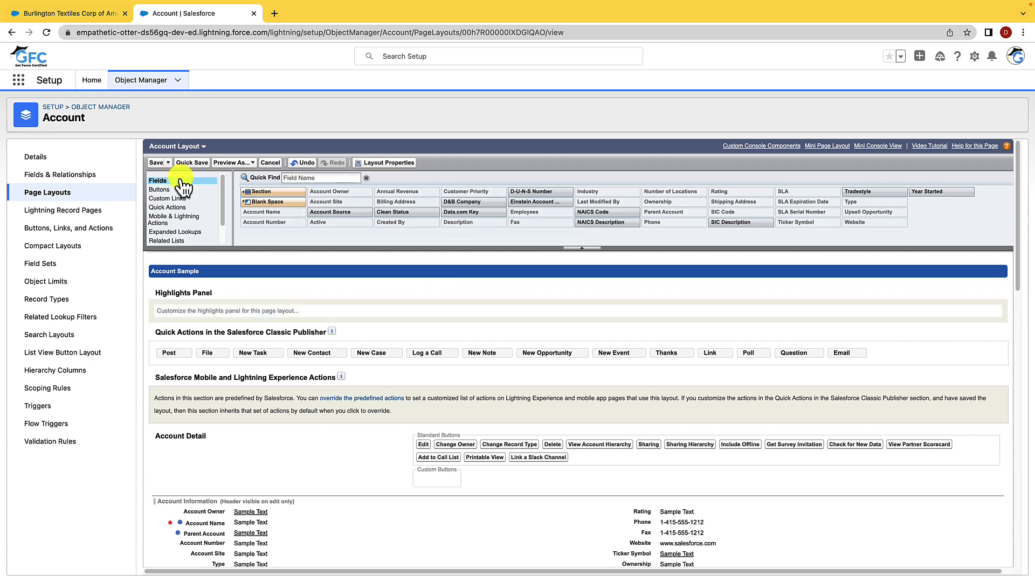
Look through the available quick actions and add the Campaigns related list above Contacts in the Related Lists section.
{"action": "left_click", "coordinate": [169, 207]}
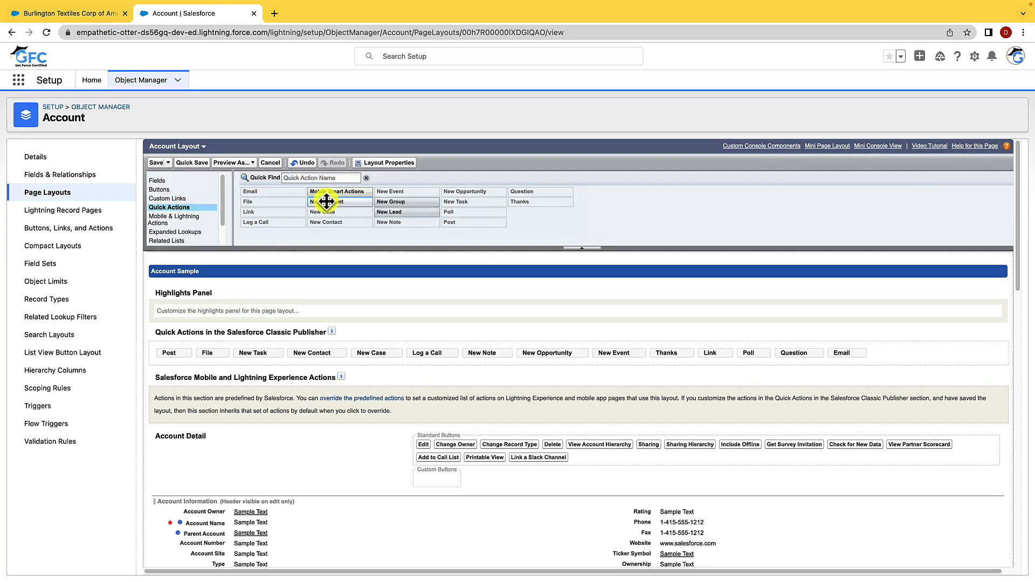
{"action": "left_click_drag", "start_coordinate": [326, 202], "coordinate": [267, 204]}
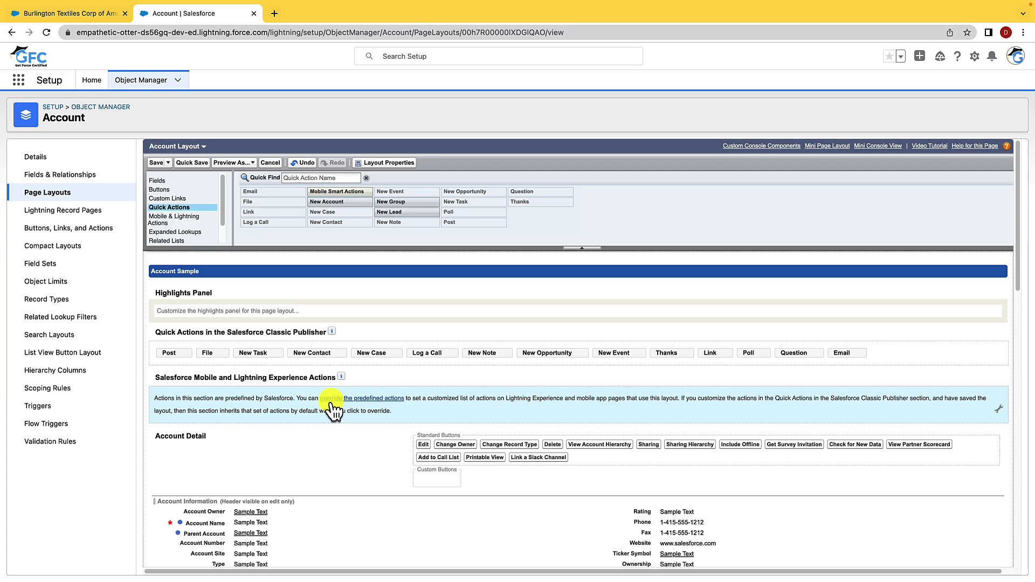
{"action": "scroll", "coordinate": [176, 240], "scroll_direction": "down", "scroll_amount": 5}
{"action": "scroll", "coordinate": [245, 318], "scroll_direction": "down", "scroll_amount": 10}
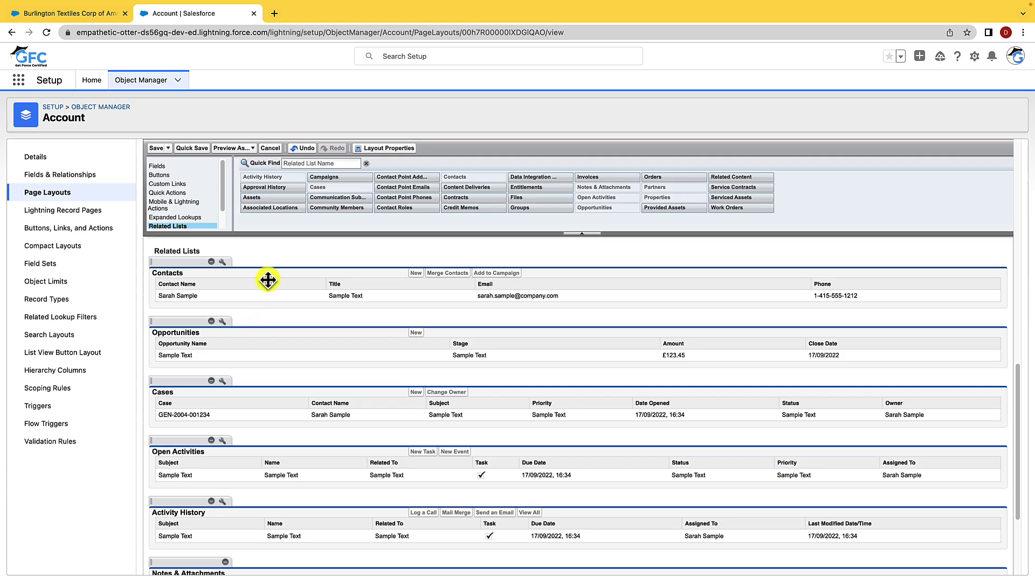
{"action": "left_click_drag", "start_coordinate": [324, 177], "coordinate": [234, 305]}
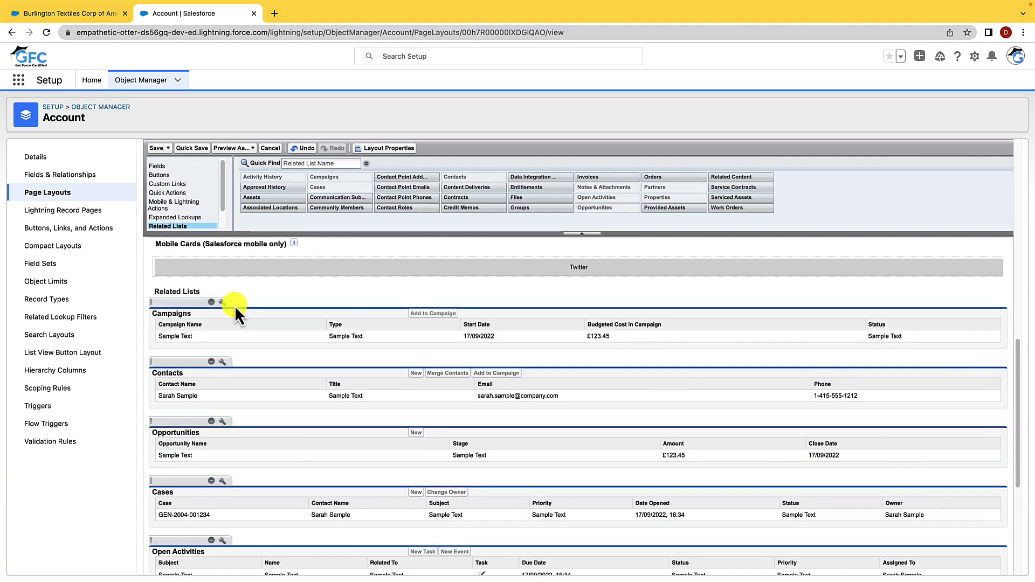
Inspect the Campaigns related list's column and sorting properties, and remove that list from the layout.
{"action": "left_click", "coordinate": [222, 303]}
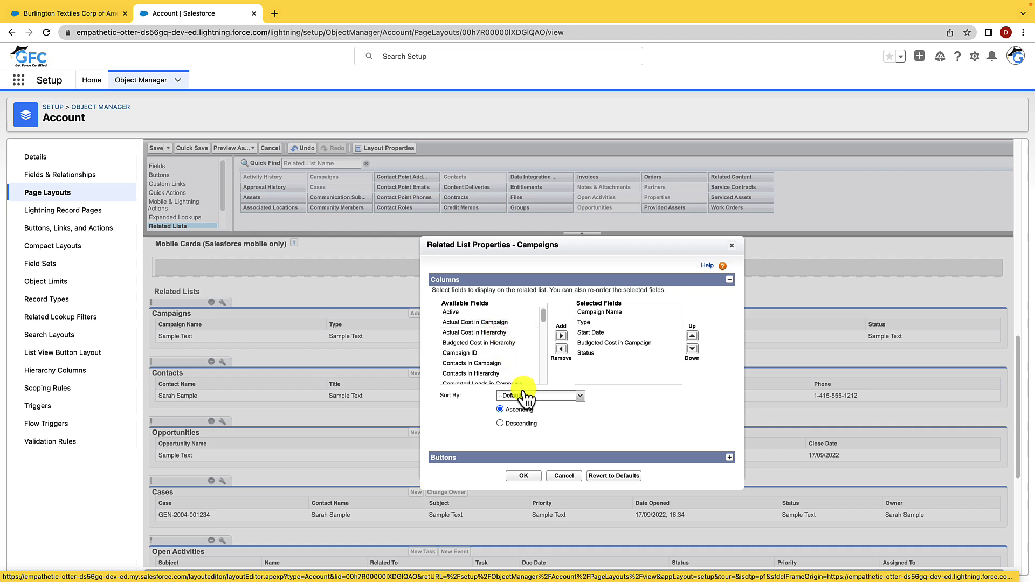
{"action": "left_click", "coordinate": [561, 476]}
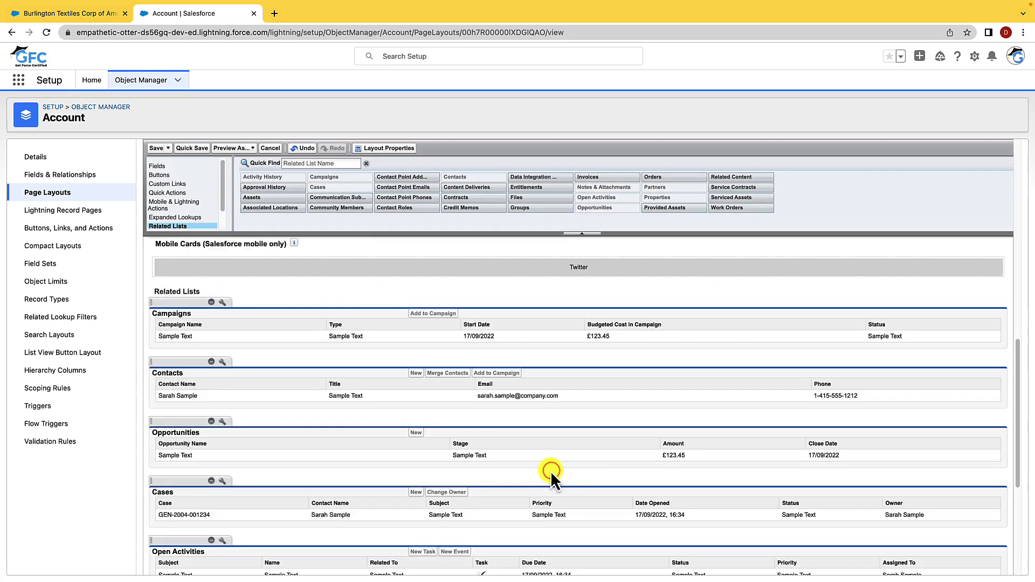
{"action": "left_click", "coordinate": [211, 303]}
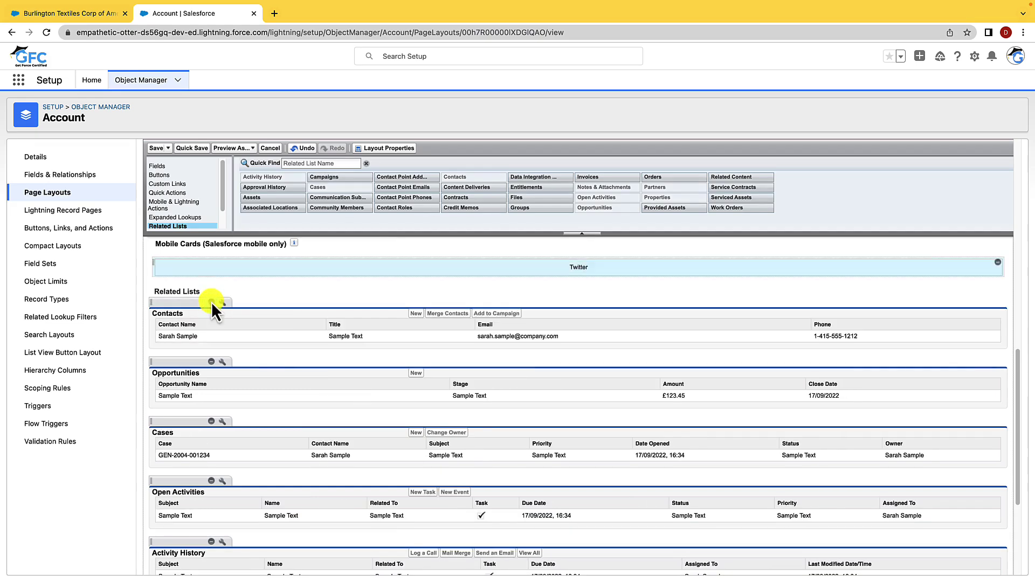
Place the Sample Flow Report: Screen Flows chart in the Account Information section and remove it again.
{"action": "scroll", "coordinate": [181, 220], "scroll_direction": "down", "scroll_amount": 2}
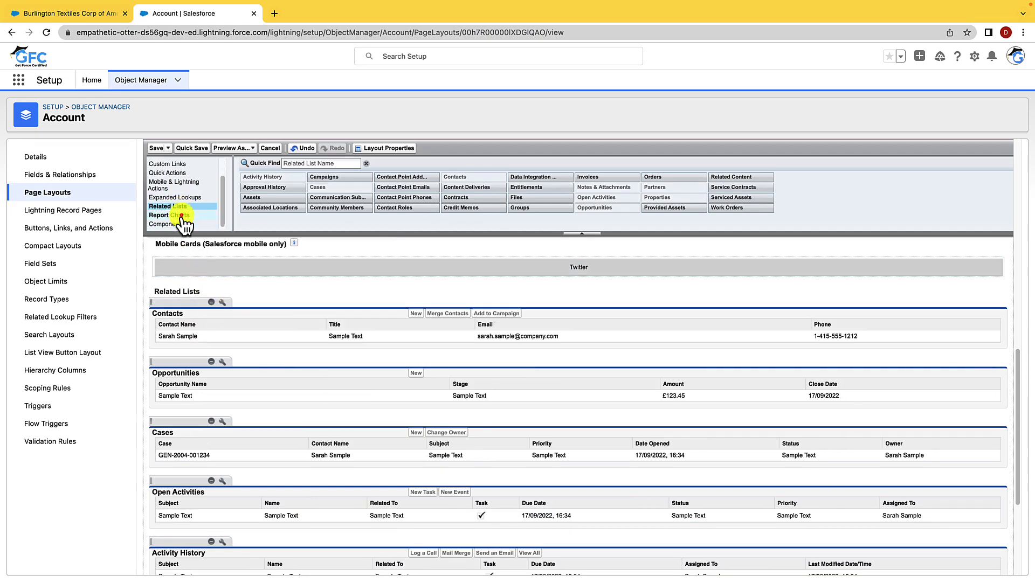
{"action": "left_click", "coordinate": [181, 215]}
{"action": "left_click_drag", "start_coordinate": [261, 188], "coordinate": [315, 429]}
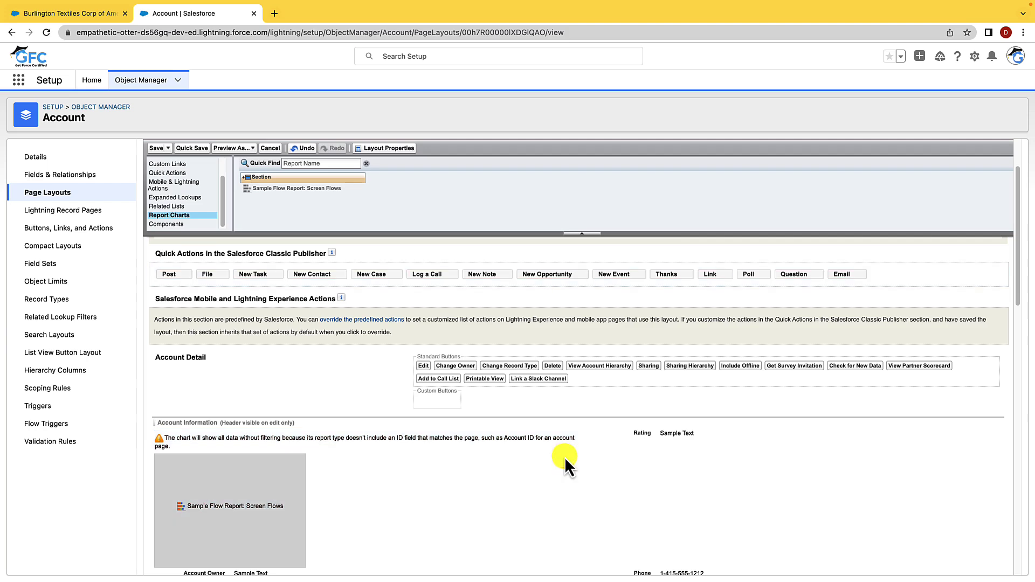
{"action": "left_click", "coordinate": [560, 456]}
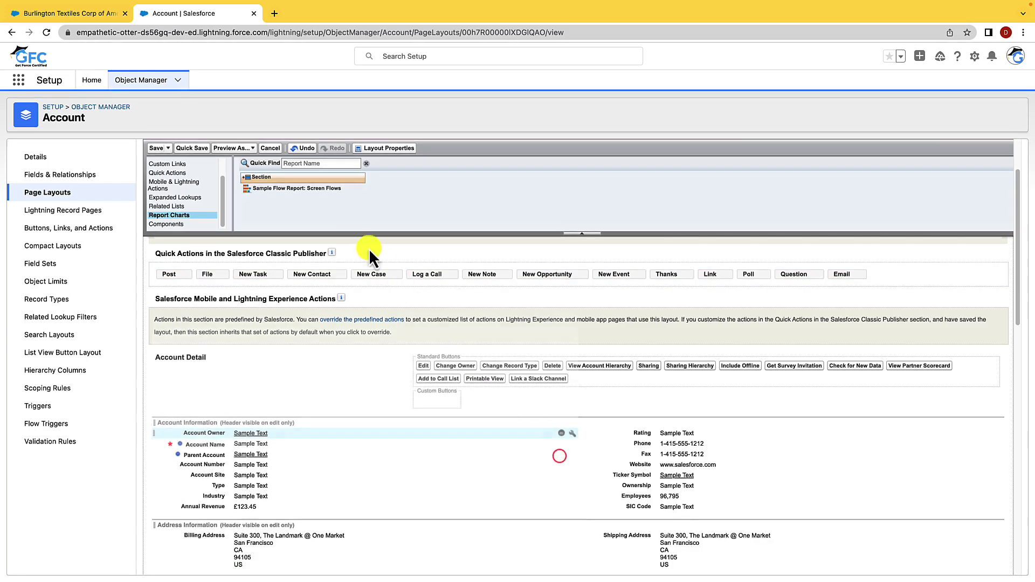